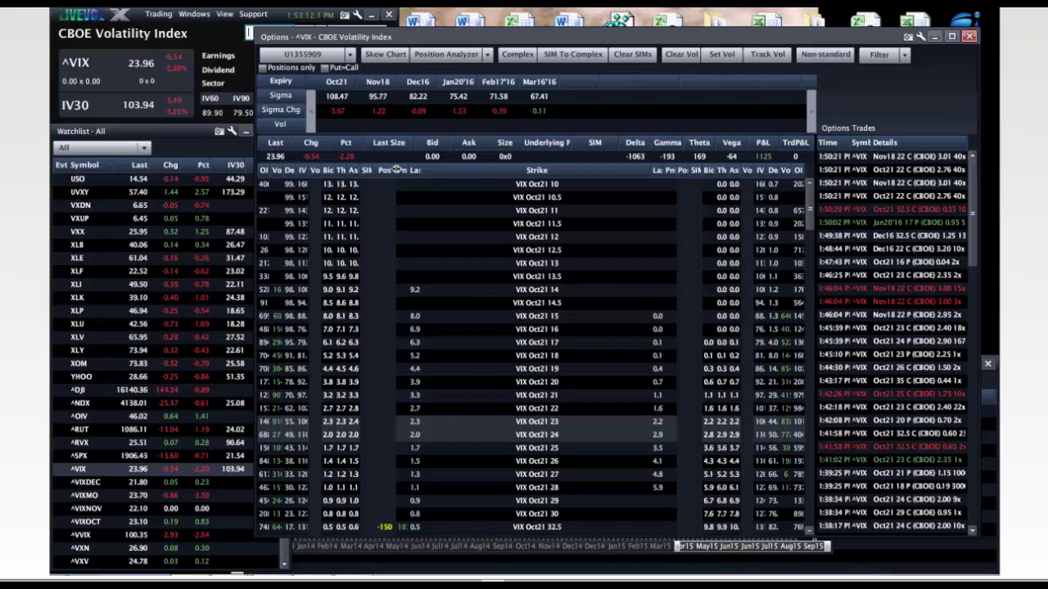
Bring the ^VIX quote panel to the front to show its Oct21 option chain.
{"action": "left_click", "coordinate": [231, 31]}
Open the ^VIX price chart and enlarge its six-month candlesticks over the volatility panel.
{"action": "left_click", "coordinate": [225, 14]}
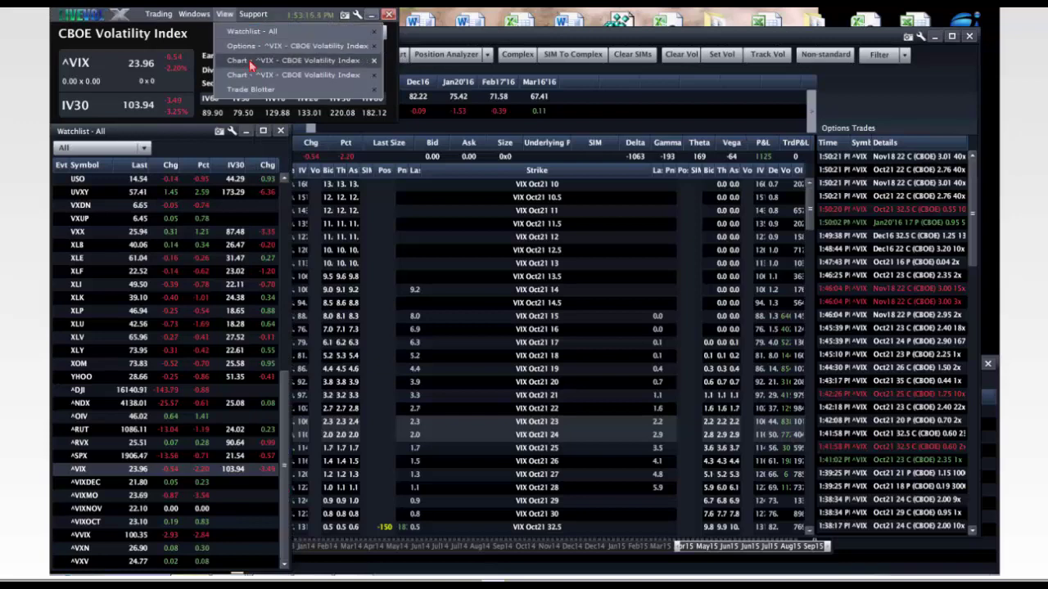
{"action": "left_click", "coordinate": [252, 66]}
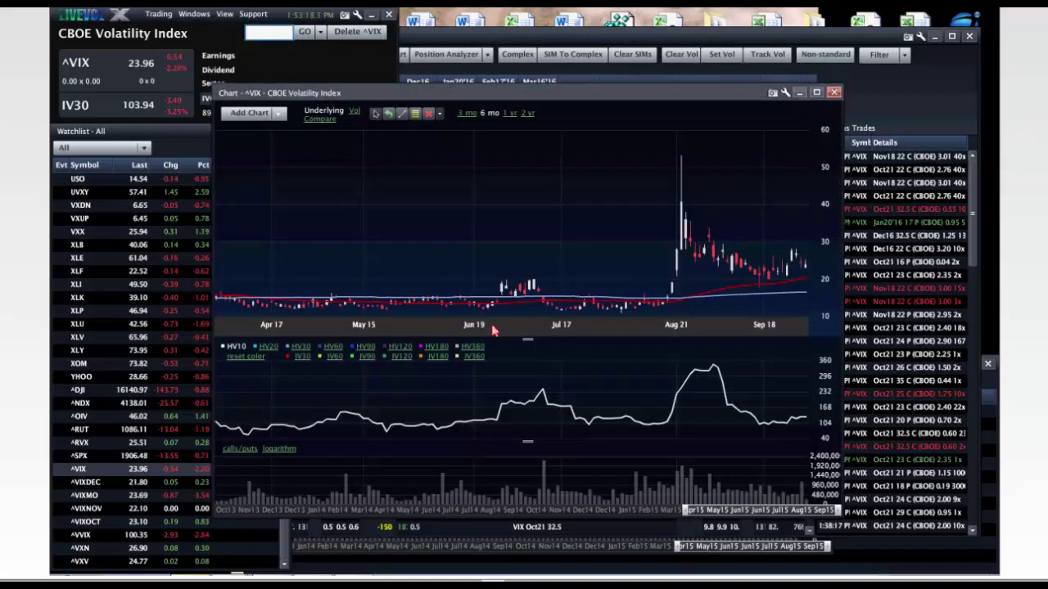
{"action": "left_click_drag", "start_coordinate": [540, 342], "coordinate": [528, 500]}
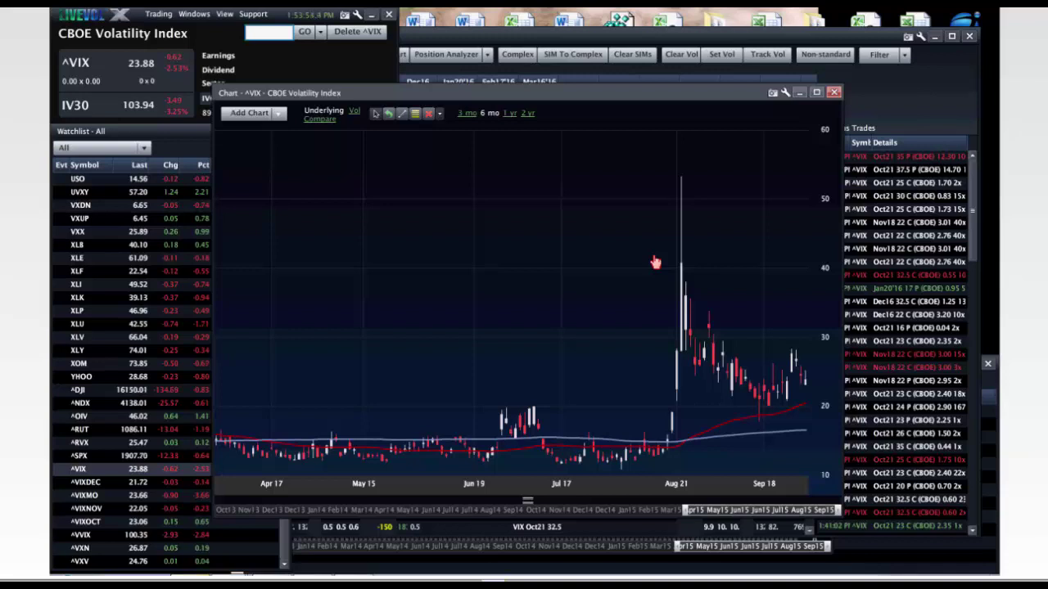
{"action": "mouse_move", "coordinate": [684, 274]}
Maximize the ^VIX chart to full screen, then hide it to return to the trading layout.
{"action": "left_click", "coordinate": [816, 93]}
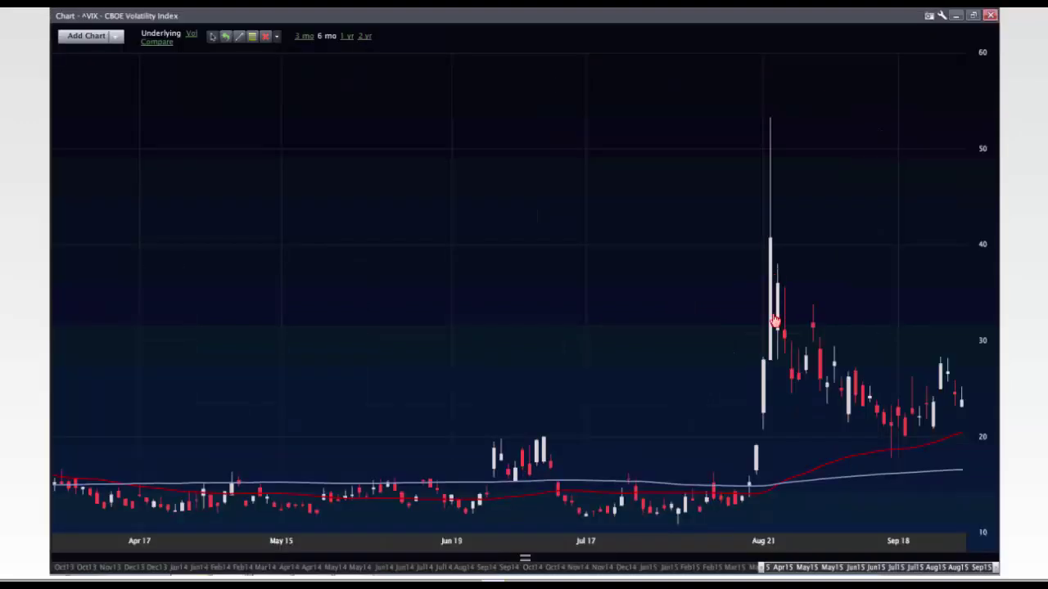
{"action": "mouse_move", "coordinate": [775, 321]}
{"action": "left_click", "coordinate": [963, 17]}
Load ^SPX and open its full chart limited to the last three months.
{"action": "type", "text": "spx"}
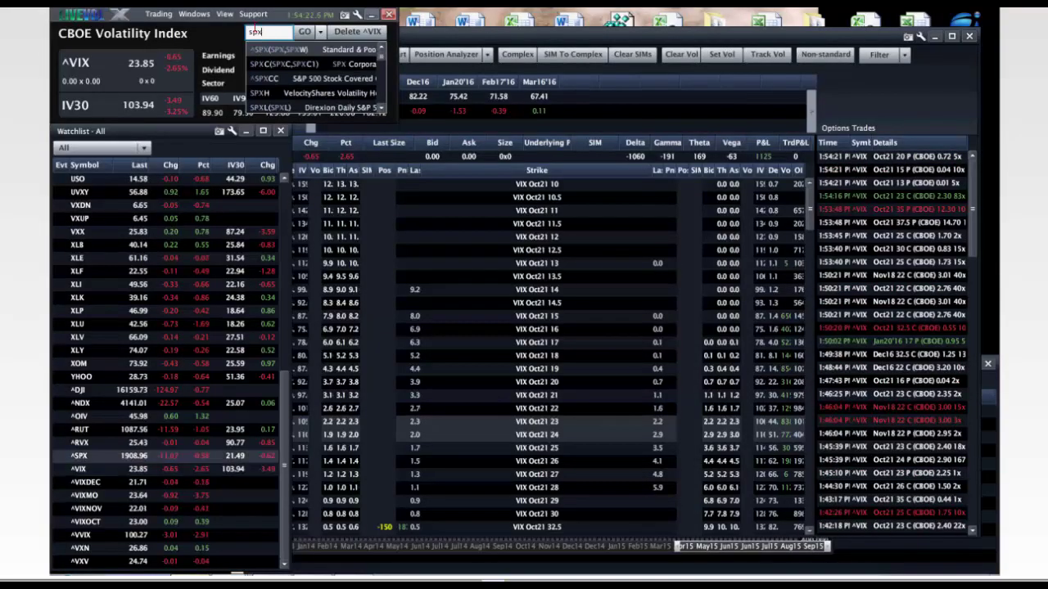
{"action": "key", "text": "Return"}
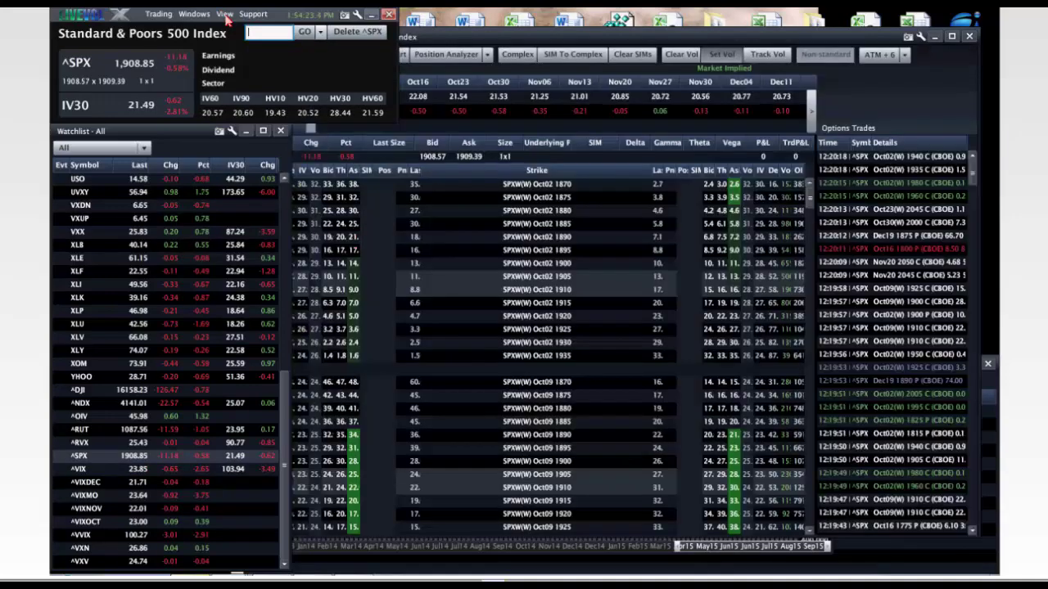
{"action": "left_click", "coordinate": [225, 16]}
{"action": "left_click", "coordinate": [226, 16]}
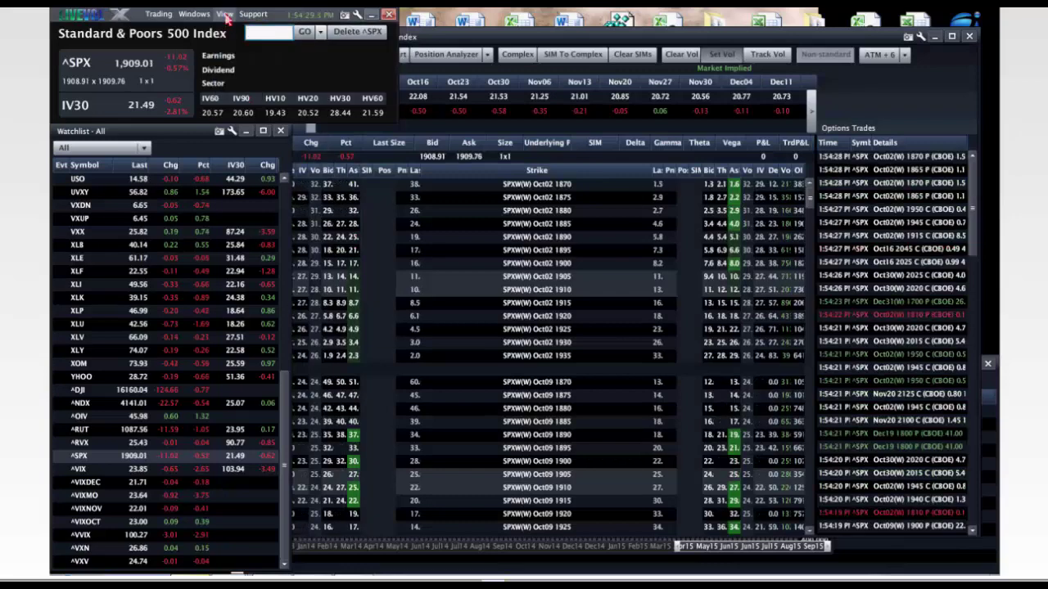
{"action": "left_click", "coordinate": [225, 15]}
{"action": "left_click", "coordinate": [239, 63]}
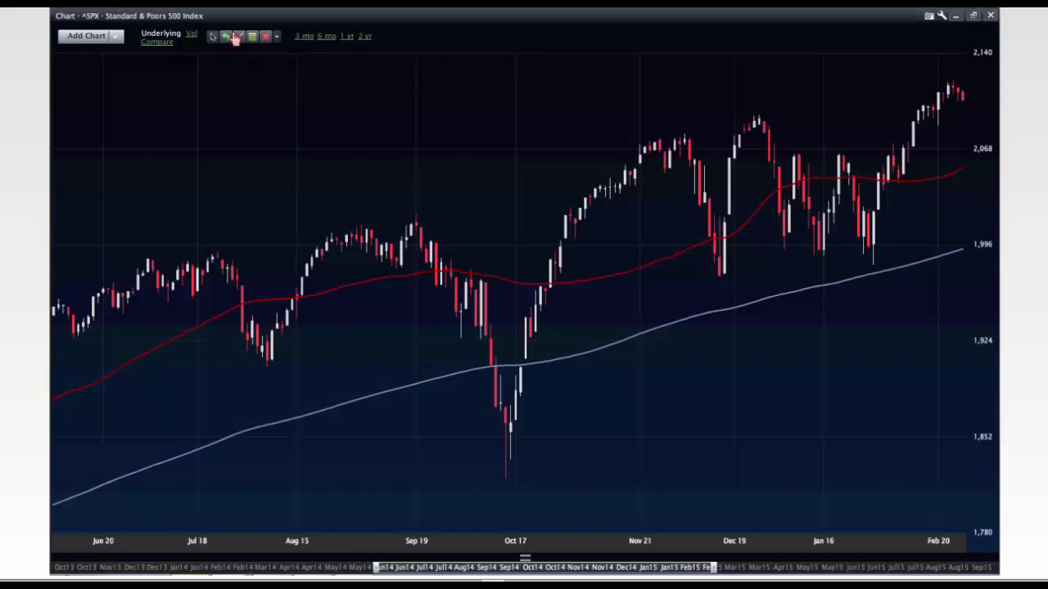
{"action": "left_click", "coordinate": [305, 37]}
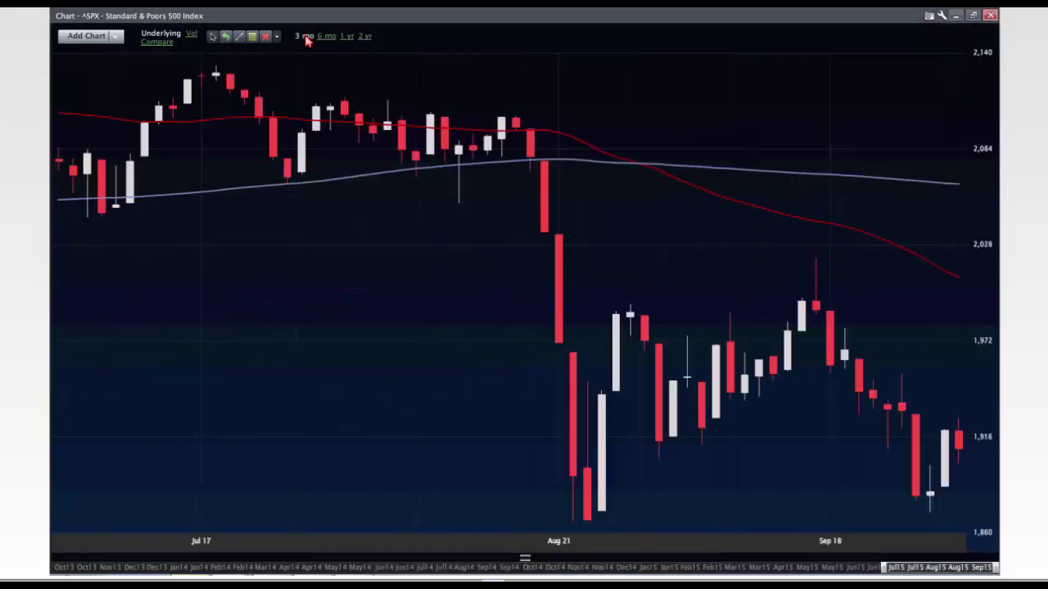
Switch the ^SPX chart to volatility with HV20 and IV30 lines, then restore the normal layout.
{"action": "left_click", "coordinate": [191, 36]}
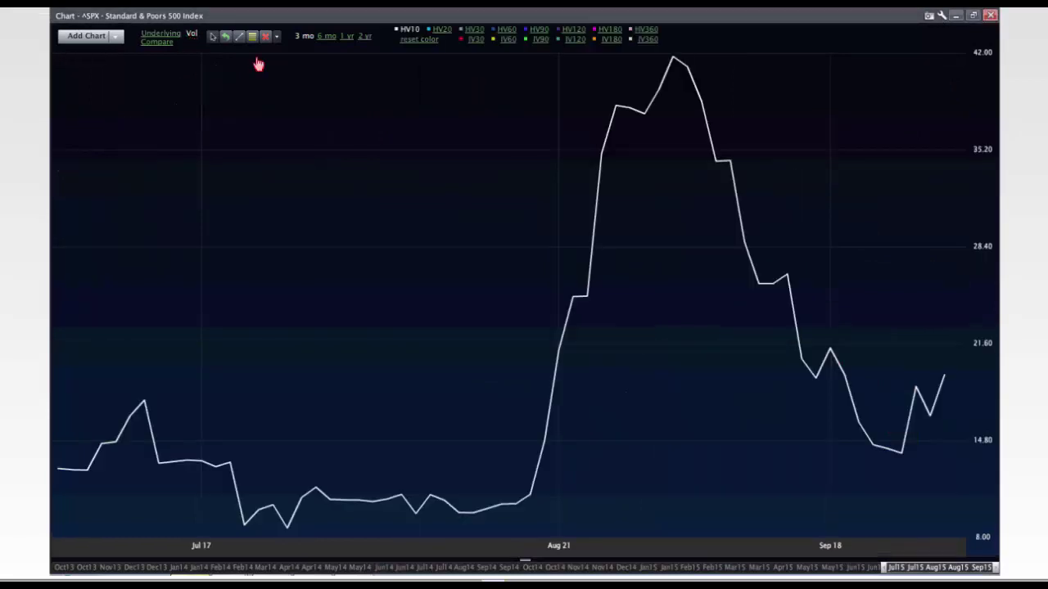
{"action": "left_click", "coordinate": [447, 34]}
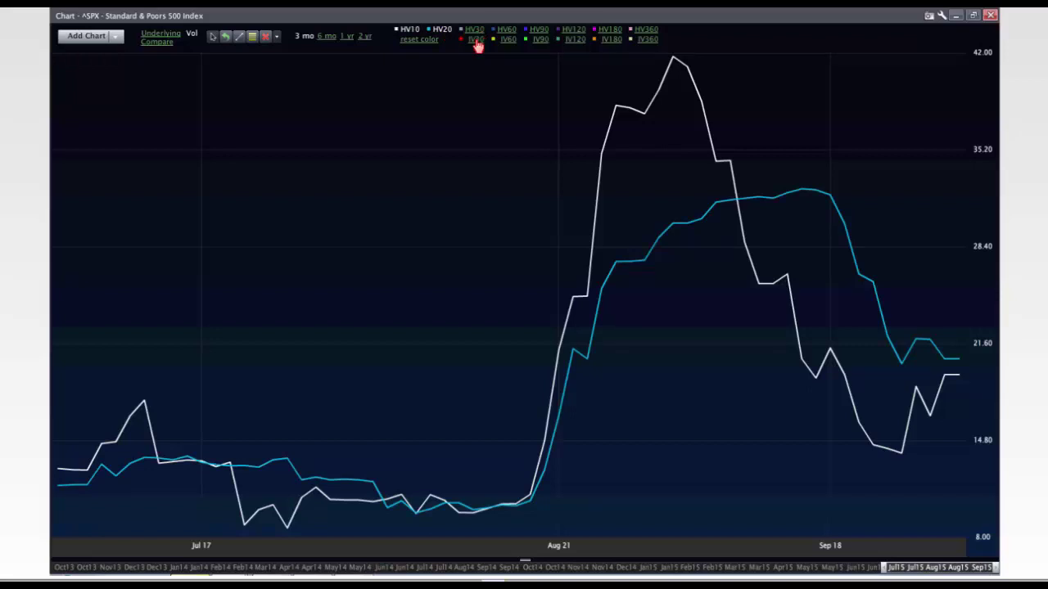
{"action": "left_click", "coordinate": [476, 41]}
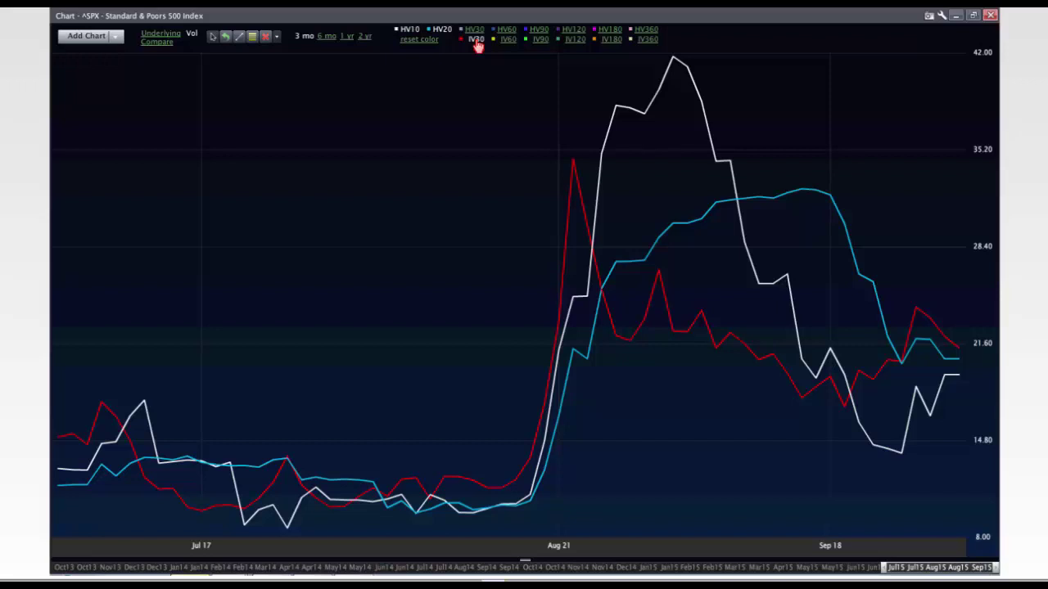
{"action": "left_click", "coordinate": [573, 164]}
{"action": "mouse_move", "coordinate": [615, 129]}
{"action": "mouse_move", "coordinate": [674, 63]}
{"action": "left_click", "coordinate": [277, 37]}
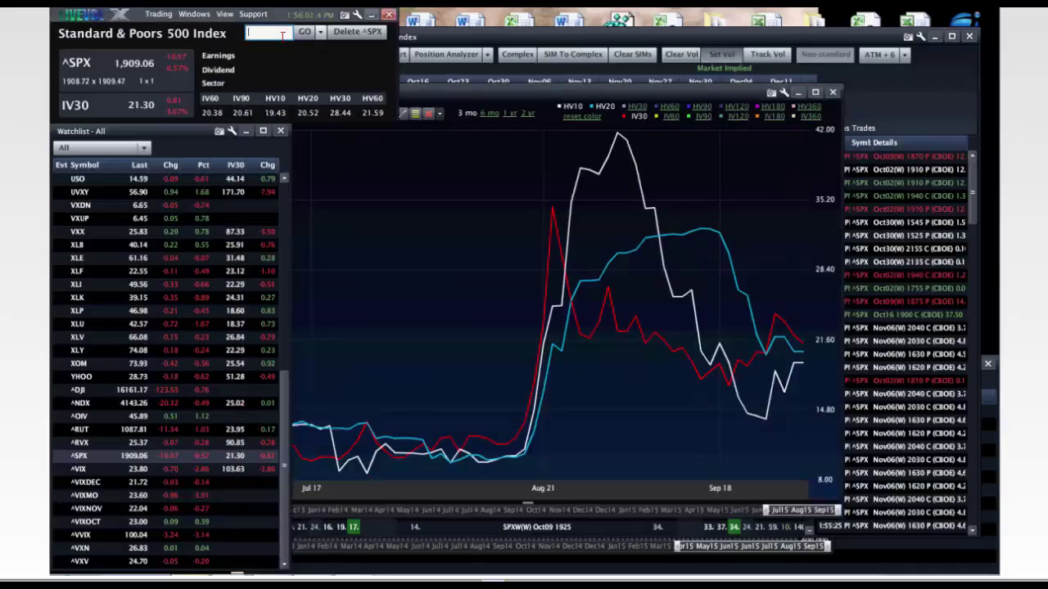
Load ^VIX, maximize its chart, and show 3-month price candlesticks.
{"action": "type", "text": "v"}
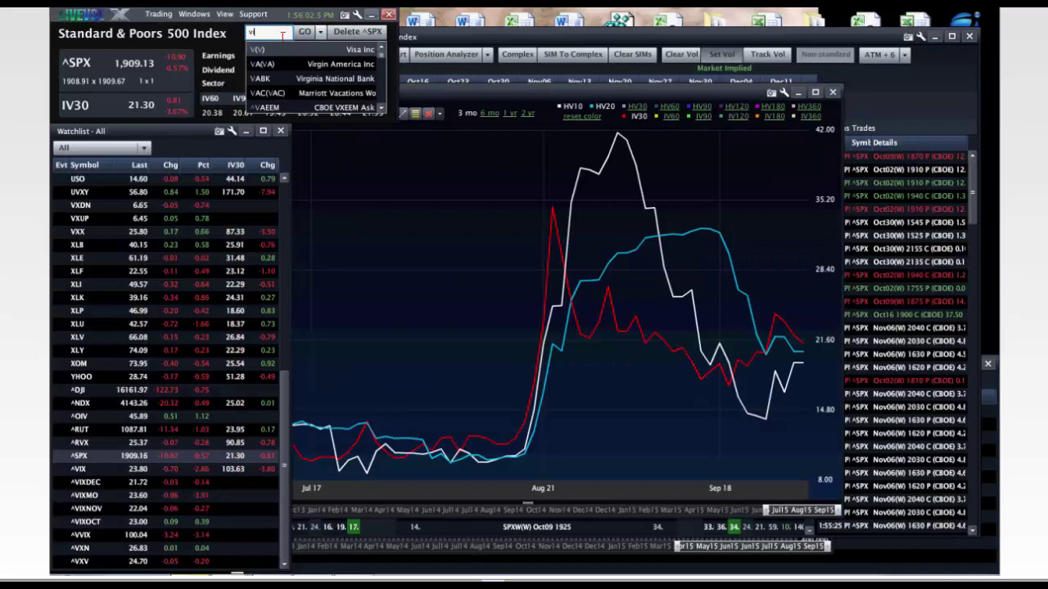
{"action": "type", "text": "i"}
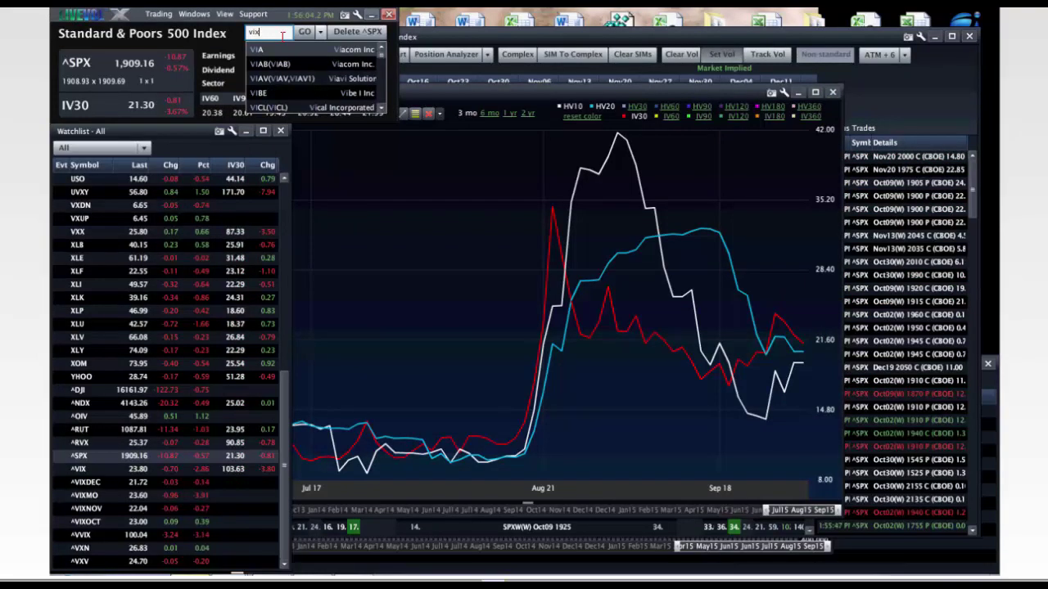
{"action": "key", "text": "Return"}
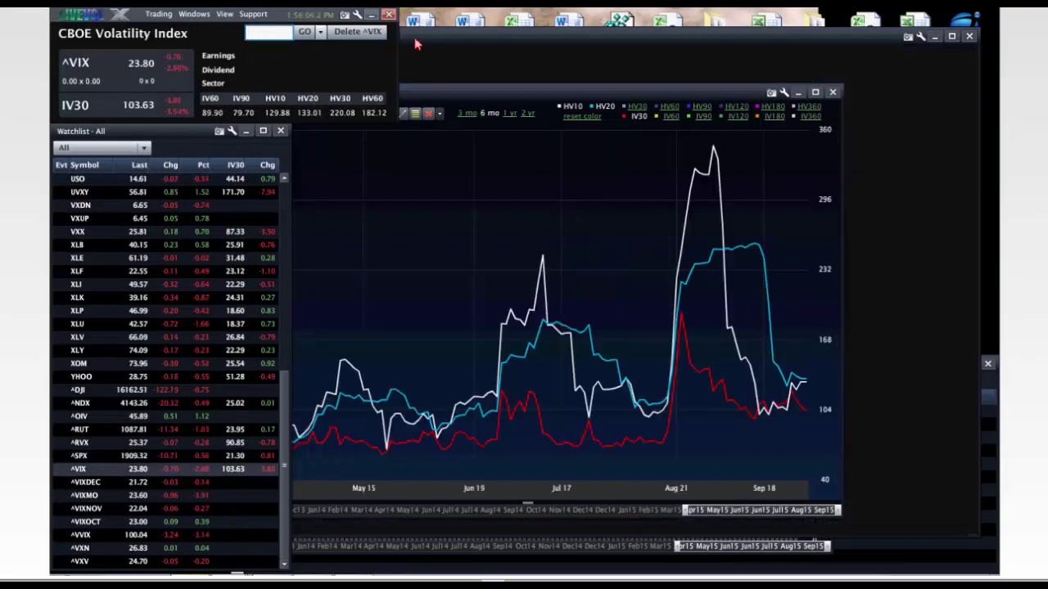
{"action": "left_click", "coordinate": [815, 93]}
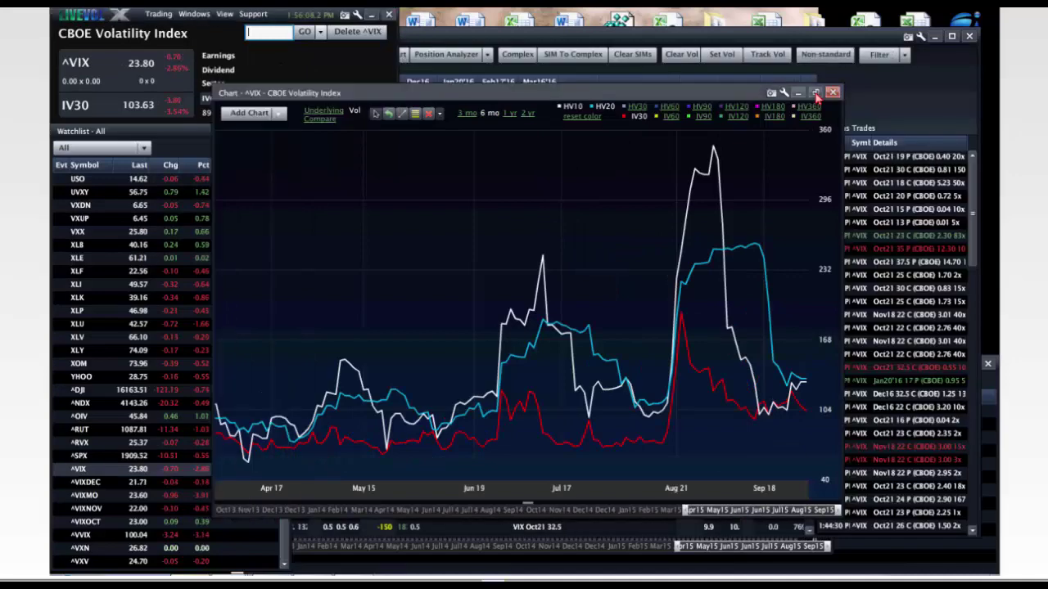
{"action": "left_click", "coordinate": [815, 93]}
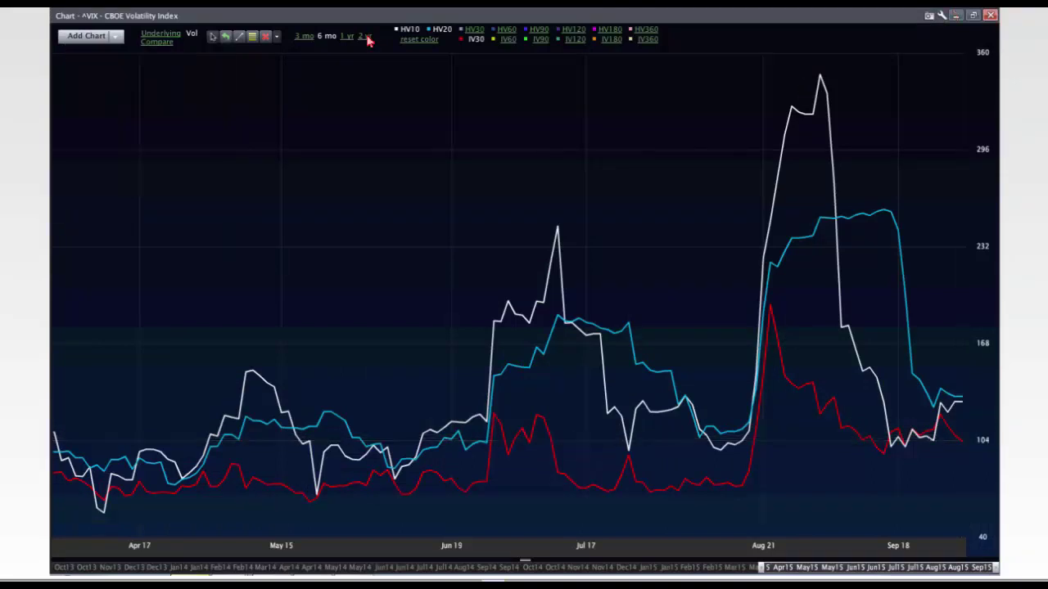
{"action": "left_click", "coordinate": [173, 36]}
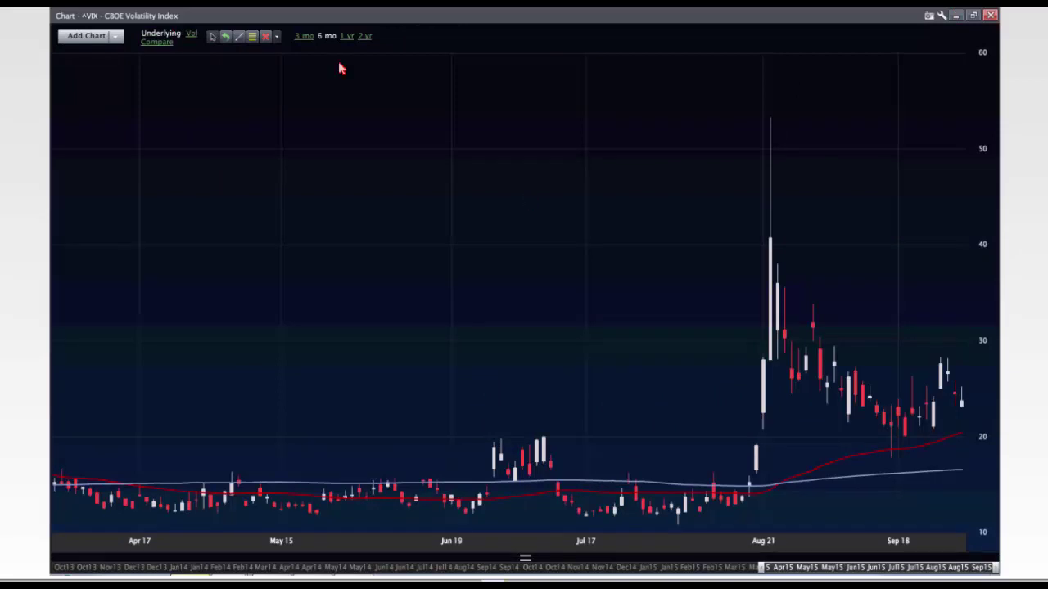
{"action": "left_click", "coordinate": [304, 37]}
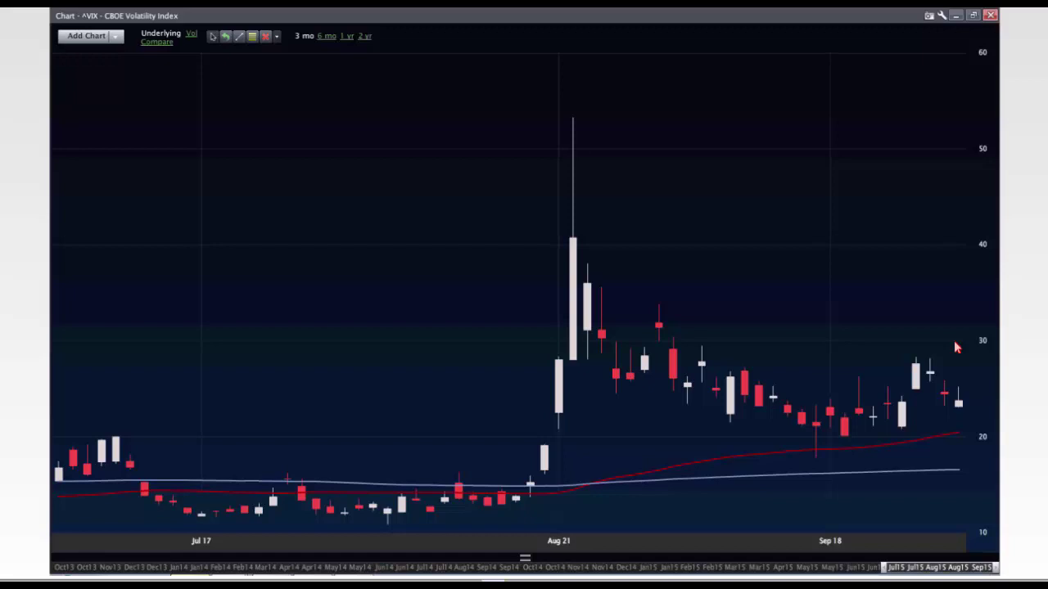
Inspect the August spike values and select the Ellipse drawing shape.
{"action": "left_click", "coordinate": [578, 303]}
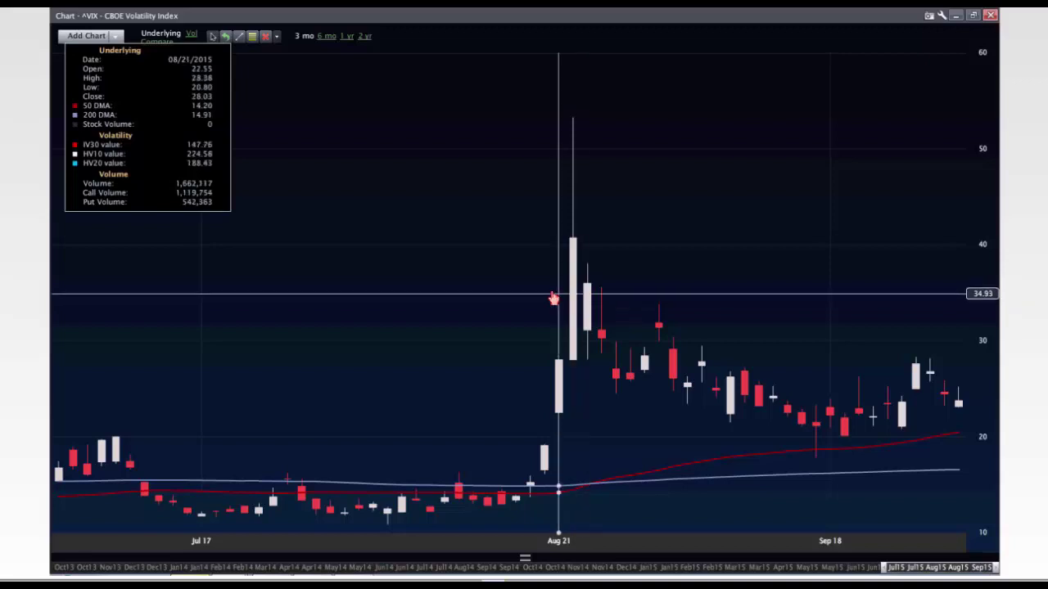
{"action": "left_click", "coordinate": [280, 38]}
{"action": "left_click", "coordinate": [280, 63]}
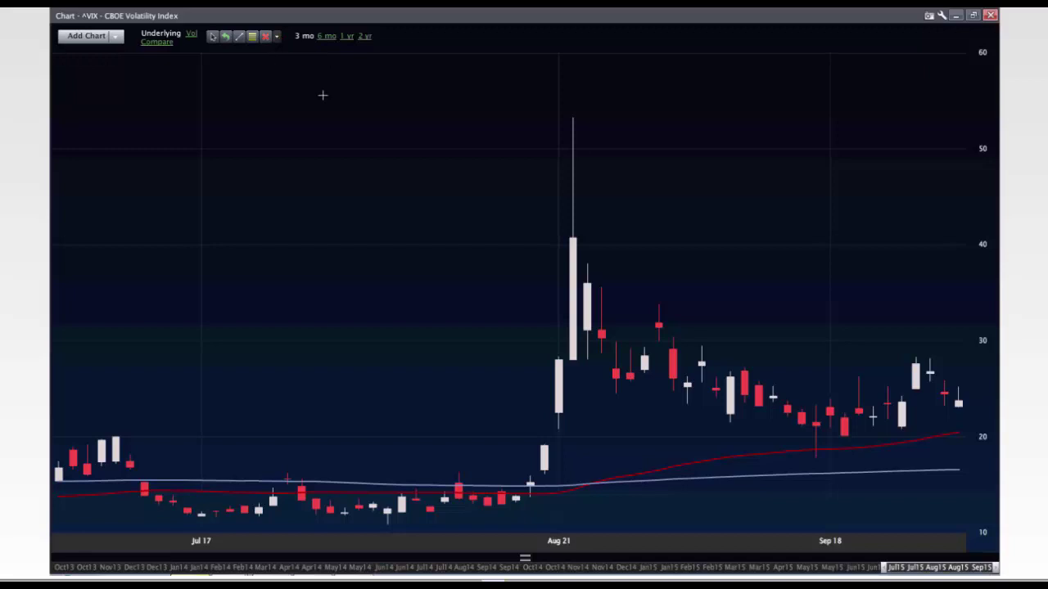
Draw an ellipse around the Aug 21 spike and horizontal lines at about 29 and 20.
{"action": "mouse_move", "coordinate": [505, 156]}
{"action": "left_mouse_down"}
{"action": "mouse_move", "coordinate": [593, 288]}
{"action": "mouse_move", "coordinate": [627, 530]}
{"action": "mouse_move", "coordinate": [621, 450]}
{"action": "left_mouse_up"}
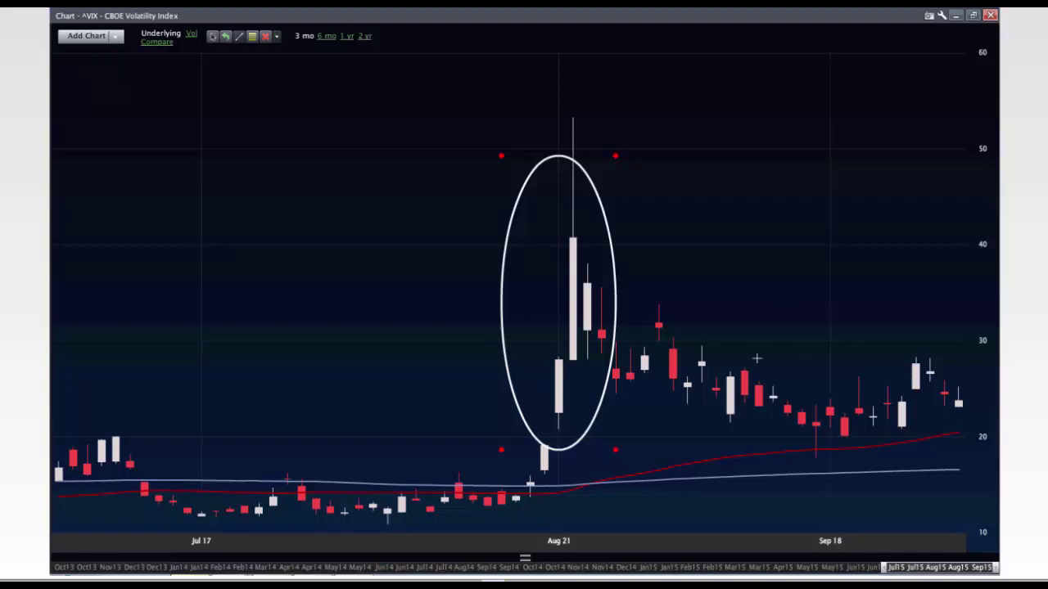
{"action": "mouse_move", "coordinate": [727, 352]}
{"action": "left_mouse_down"}
{"action": "mouse_move", "coordinate": [838, 344]}
{"action": "mouse_move", "coordinate": [963, 374]}
{"action": "mouse_move", "coordinate": [958, 350]}
{"action": "left_mouse_up"}
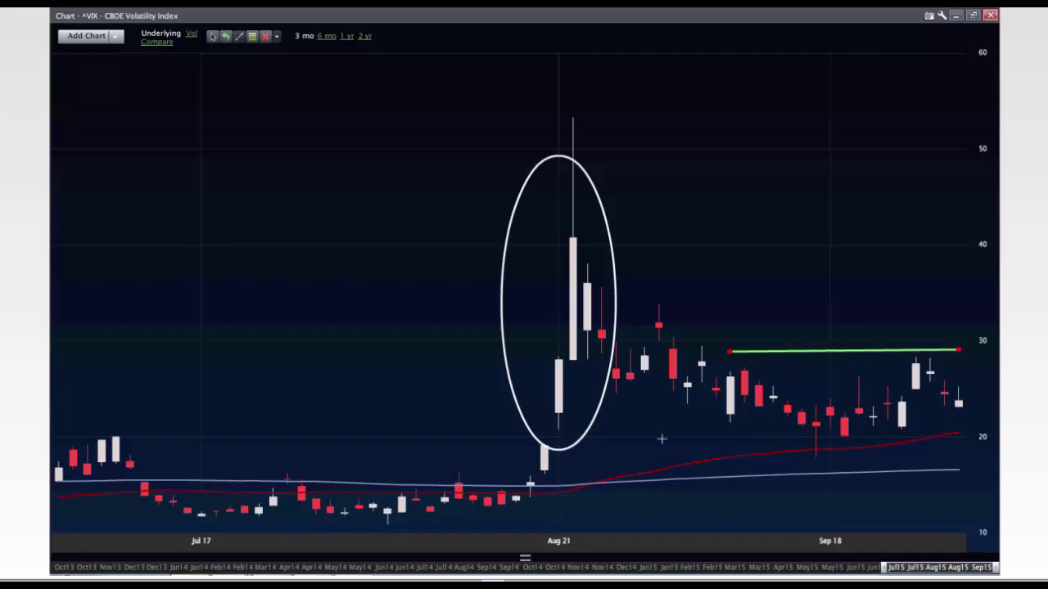
{"action": "mouse_move", "coordinate": [669, 446]}
{"action": "left_mouse_down"}
{"action": "mouse_move", "coordinate": [990, 446]}
{"action": "mouse_move", "coordinate": [958, 440]}
{"action": "left_mouse_up"}
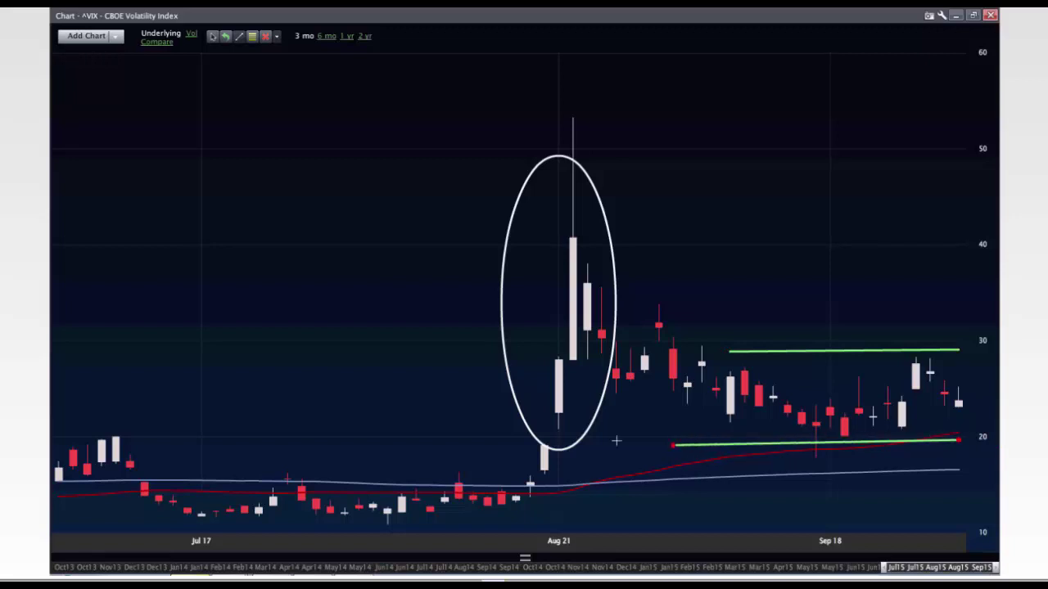